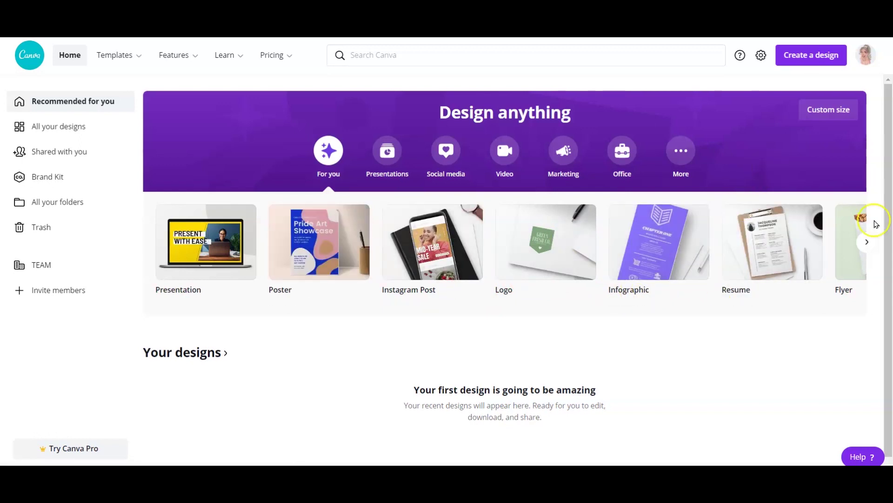
- Browse the suggested design types, including the presentation, social media and video categories
left_click(869, 242)
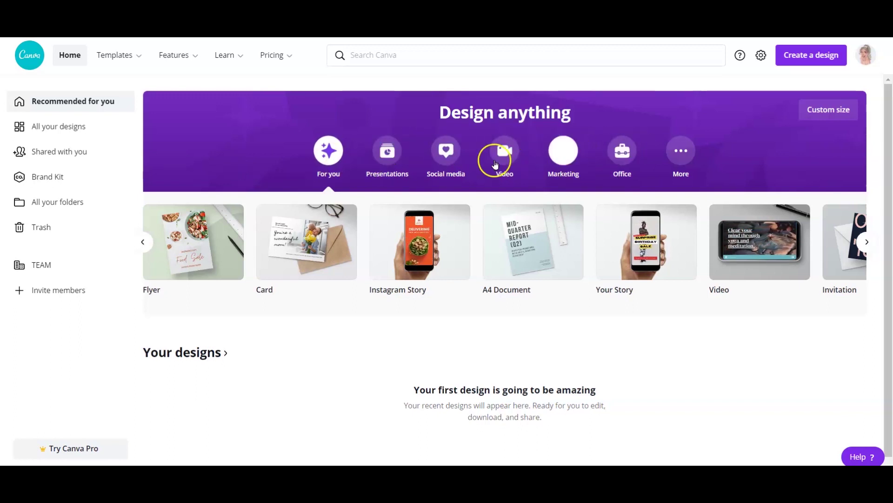
left_click(386, 153)
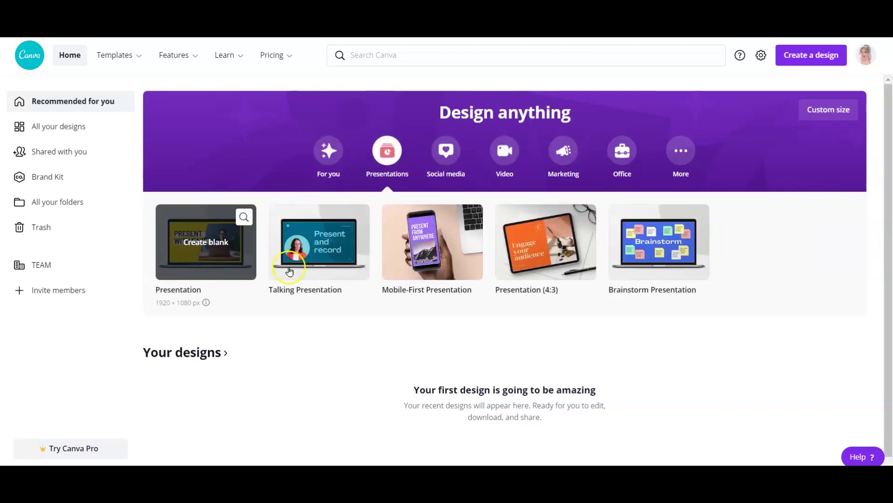
mouse_move(194, 264)
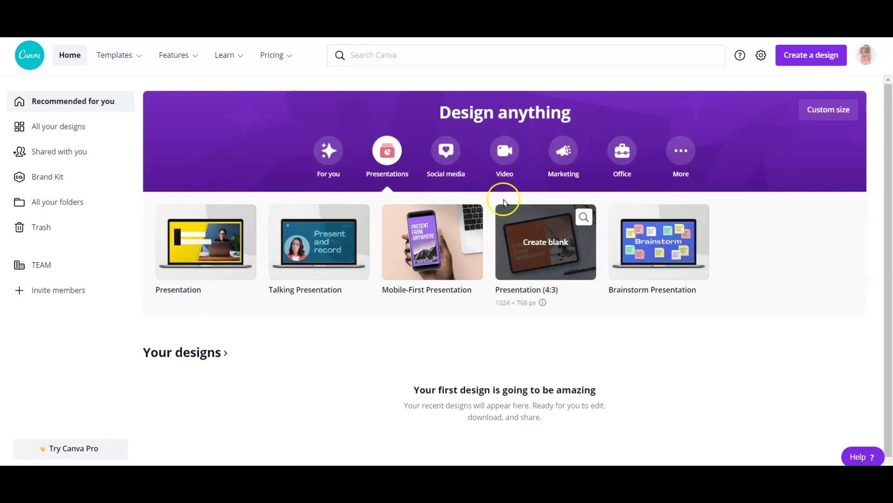
left_click(445, 158)
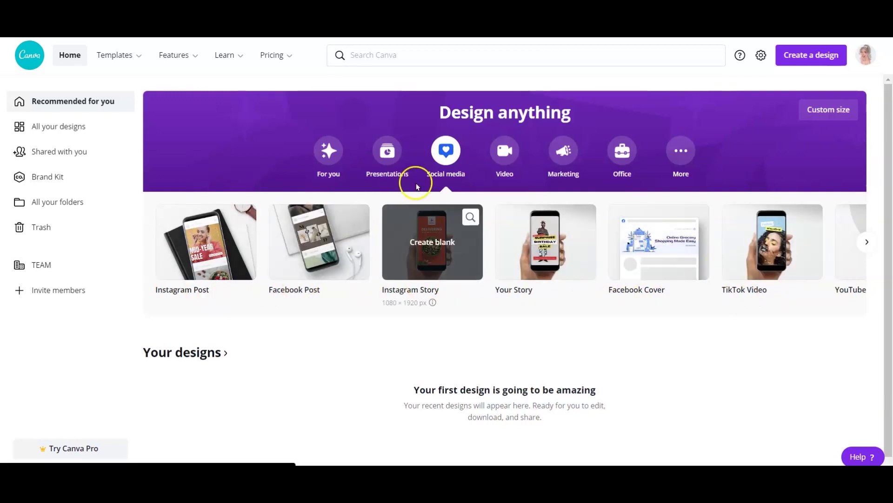
left_click(508, 157)
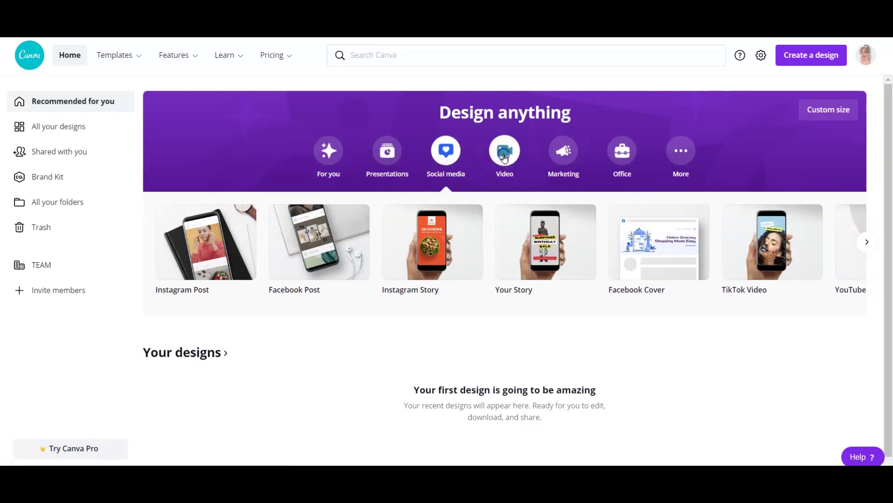
left_click(505, 161)
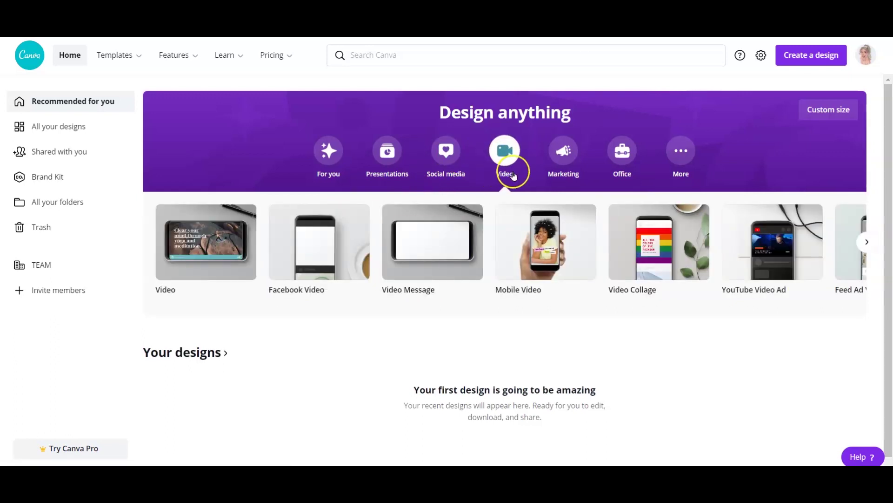
left_click(456, 261)
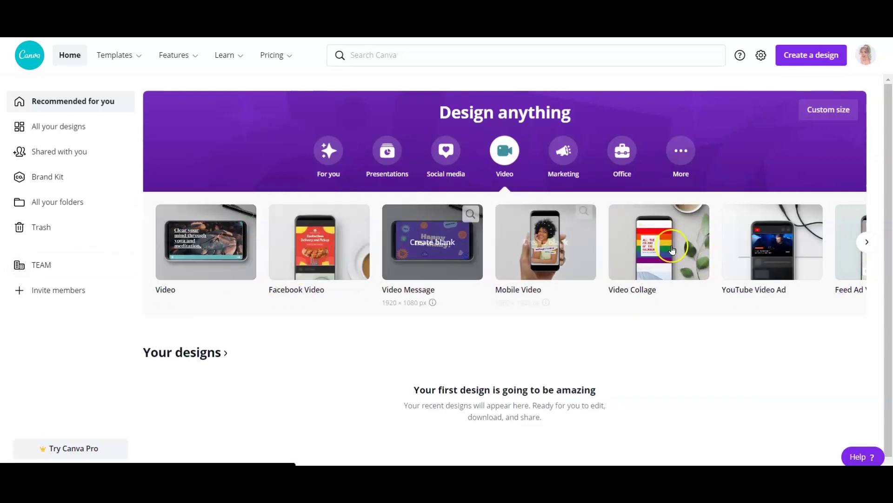
- Examine the design types offered in the Marketing and Office categories, such as posters, blog banners, A4 documents and letters
left_click(561, 153)
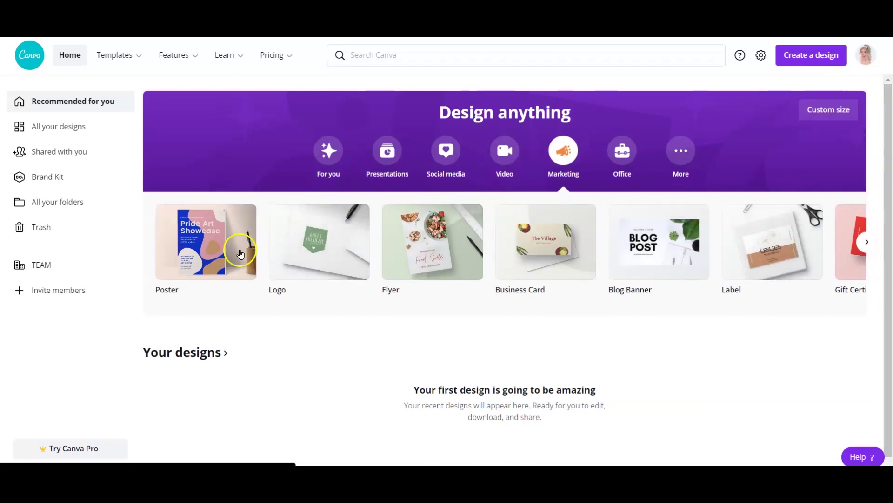
mouse_move(233, 252)
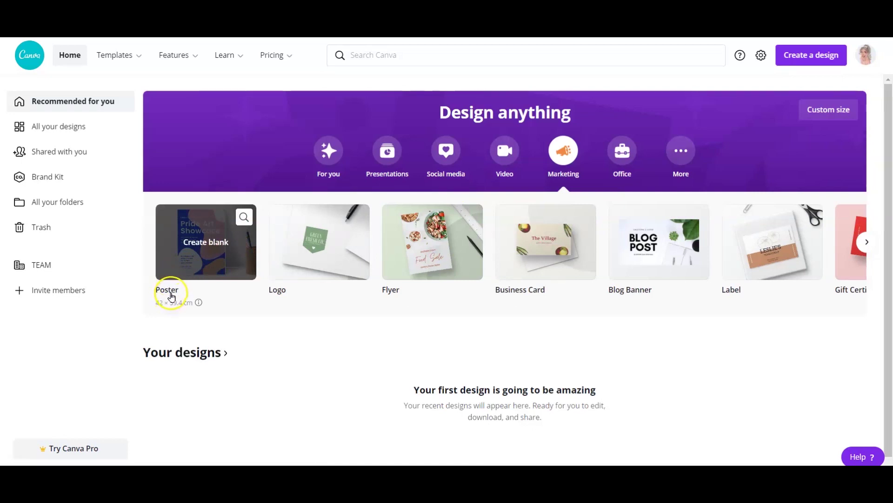
mouse_move(299, 269)
mouse_move(641, 279)
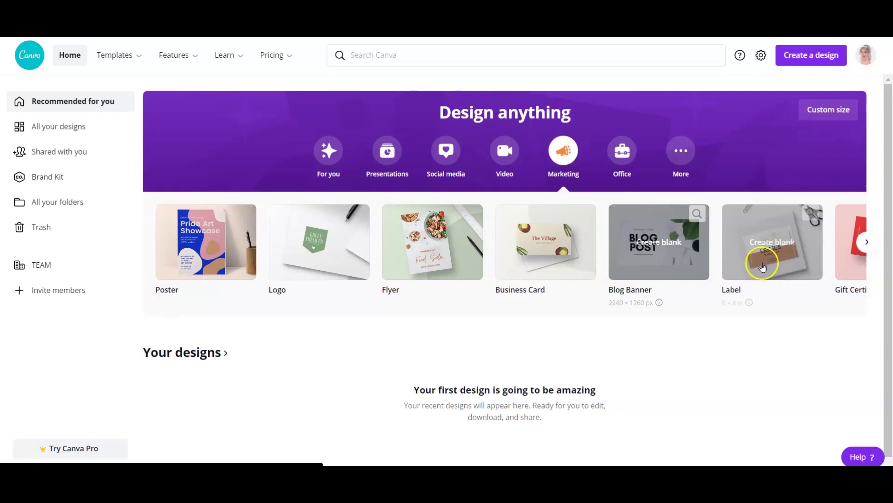
mouse_move(504, 233)
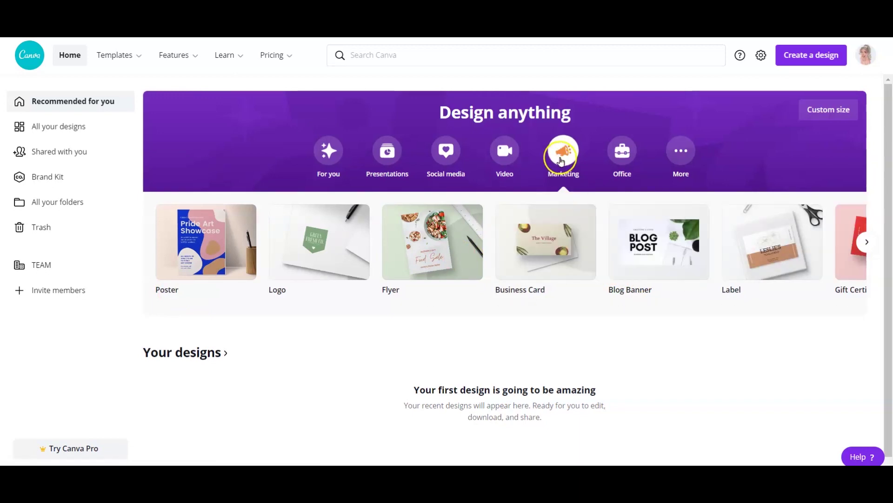
left_click(622, 152)
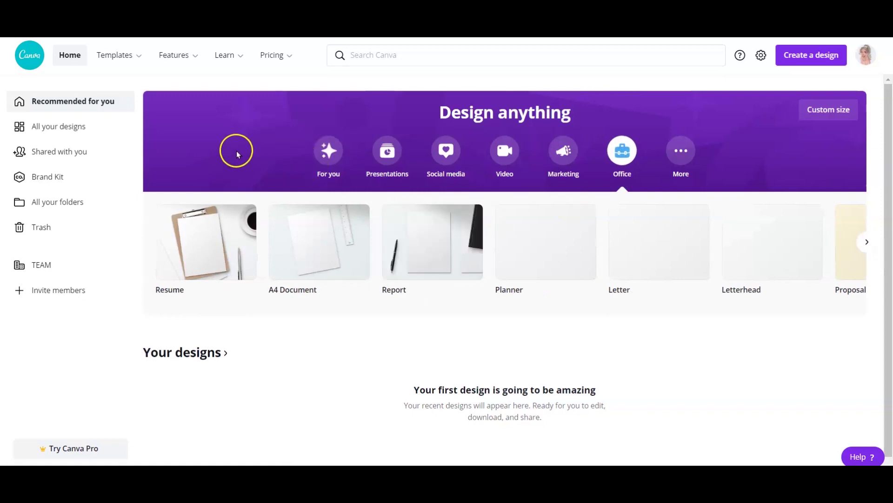
mouse_move(647, 210)
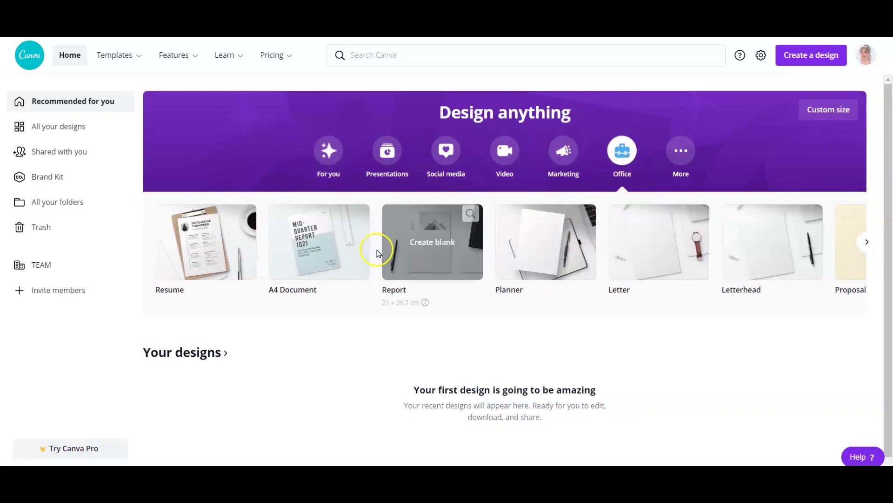
mouse_move(347, 247)
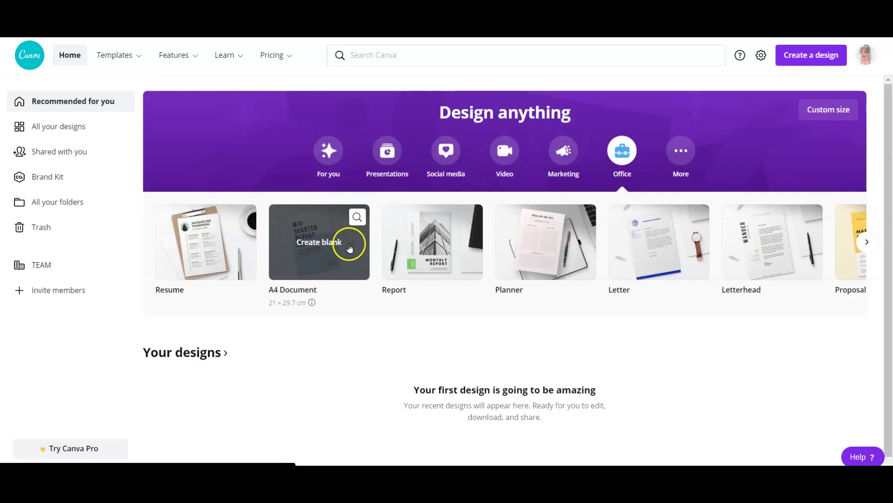
mouse_move(669, 269)
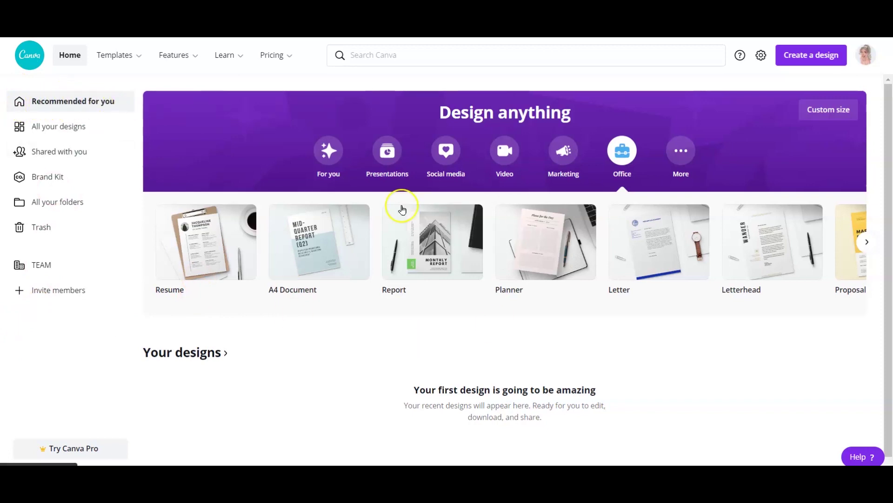
- Look through the account's designs, shared items, Brand Kit, folders, trash and team areas
left_click(54, 131)
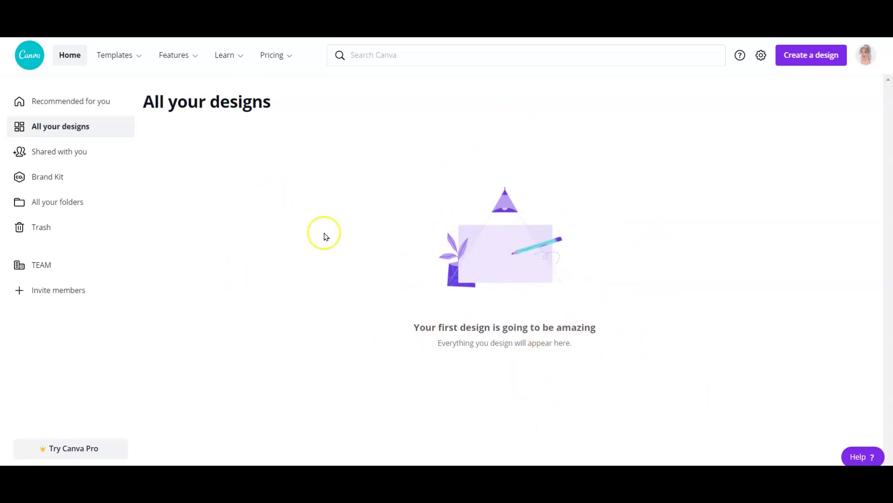
left_click(56, 151)
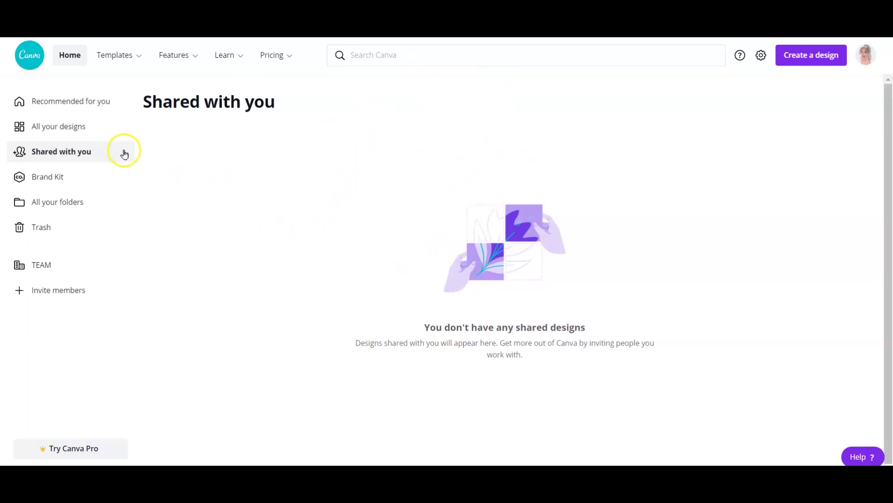
left_click(78, 182)
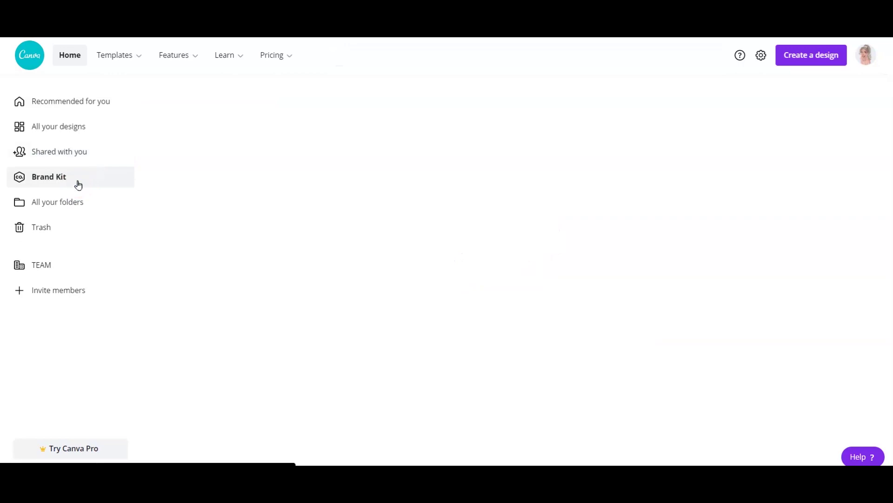
scroll(148, 153, "down", 2)
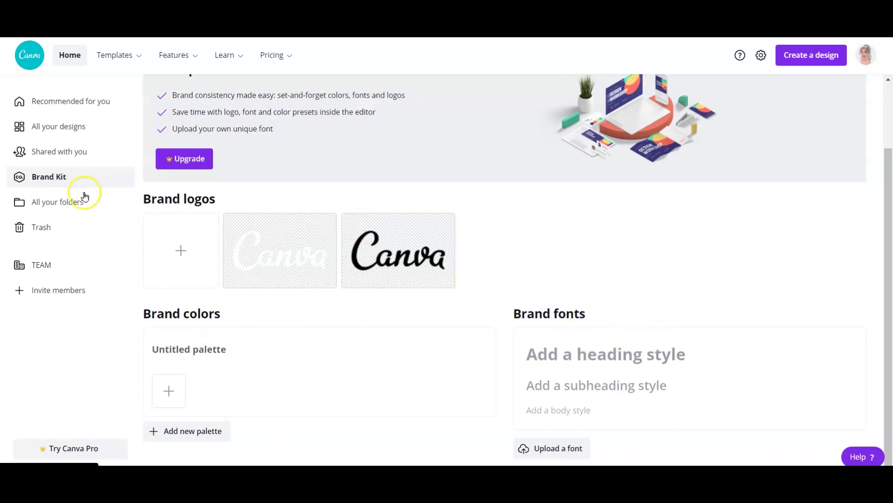
left_click(73, 205)
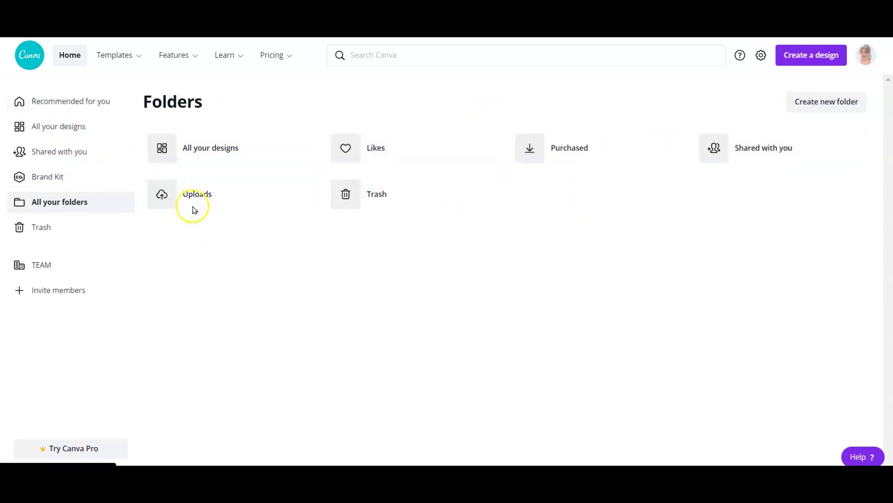
left_click(28, 235)
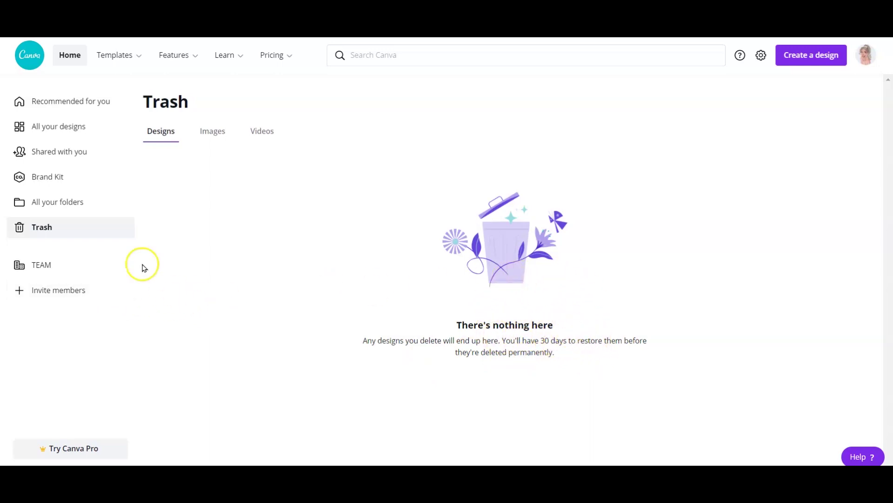
left_click(46, 265)
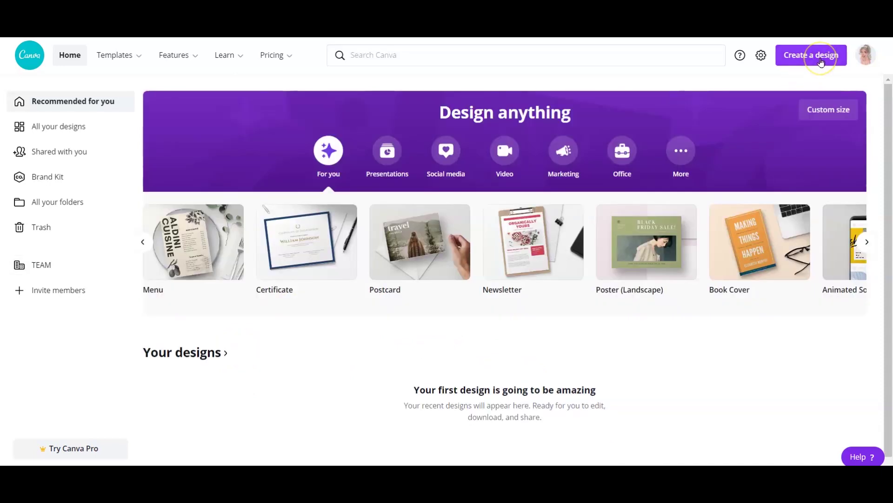
- Search the design types for a new design for "Facebook Post", look over the variants, and close the list
left_click(820, 61)
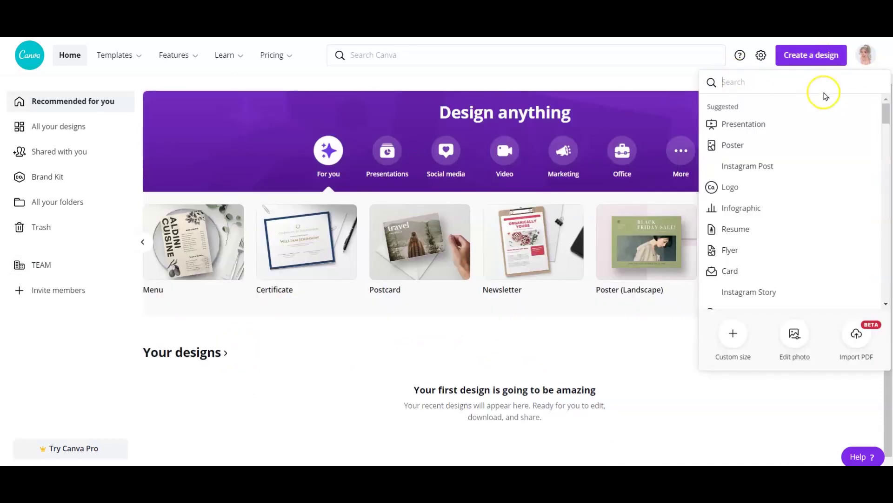
mouse_move(885, 113)
left_mouse_down()
mouse_move(887, 135)
mouse_move(887, 111)
left_mouse_up()
left_click(752, 84)
type("Facebook Post")
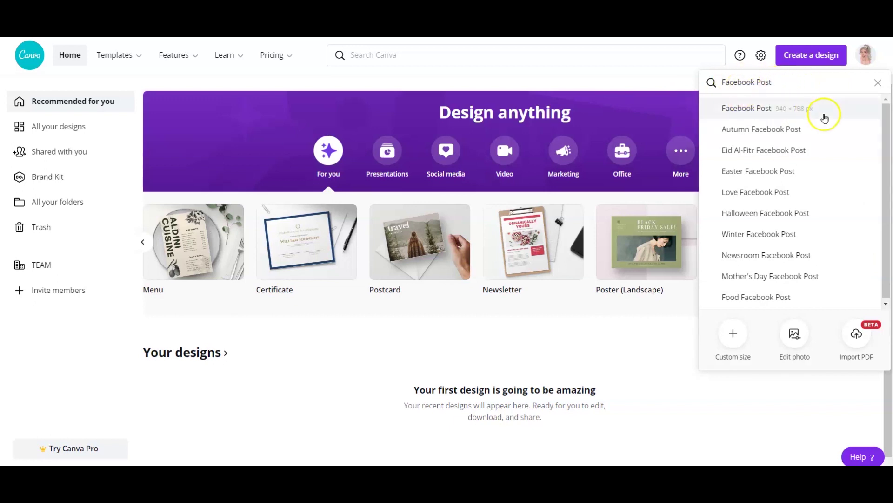
left_click_drag(890, 138, 880, 193)
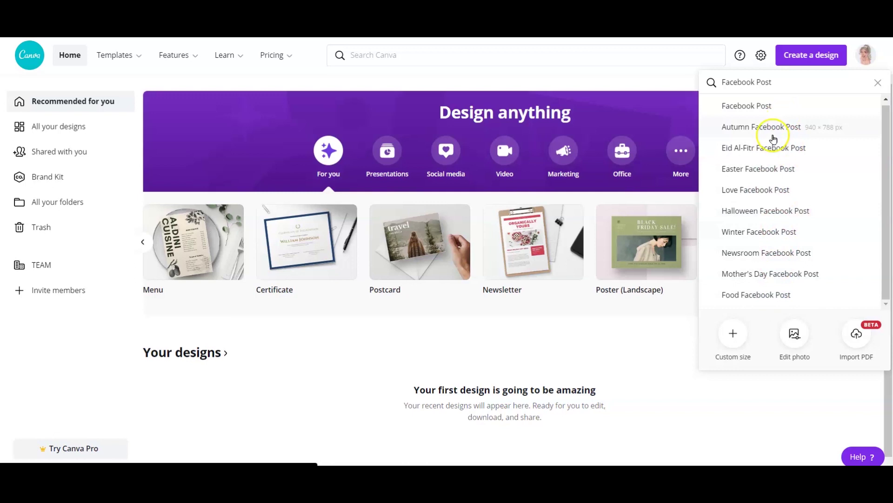
left_click(768, 151)
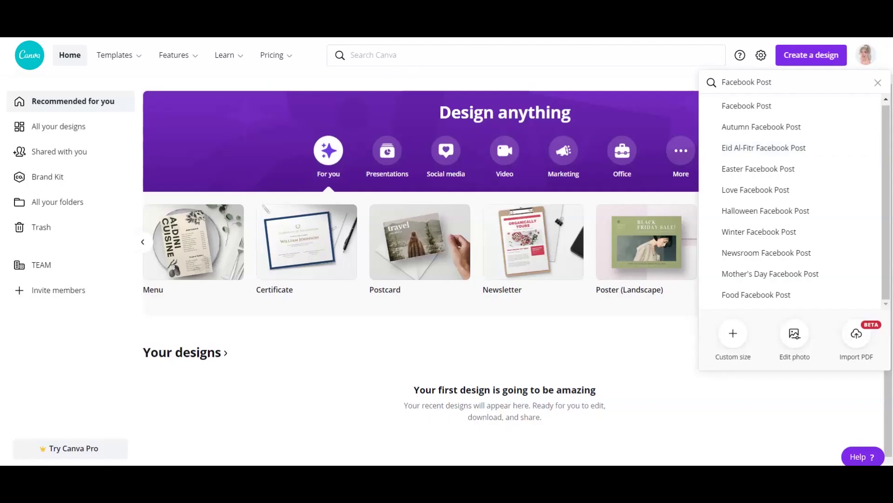
left_click(654, 79)
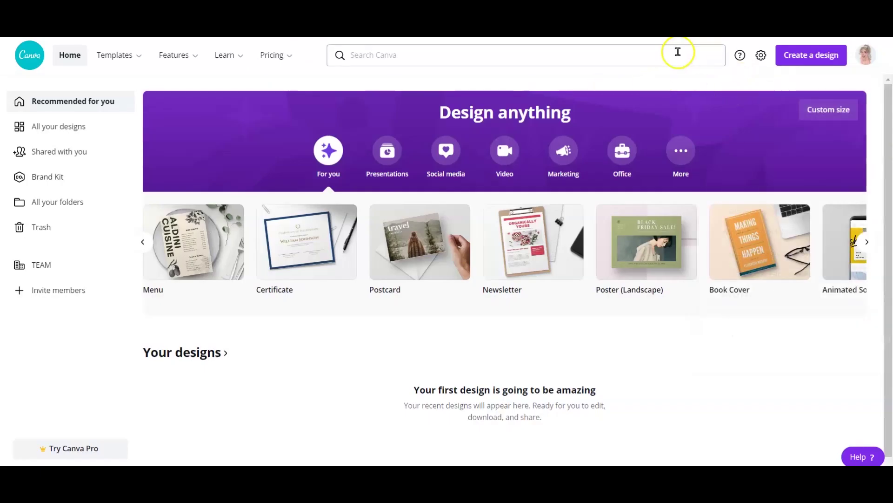
- Search the whole site for "Facebook Post" and browse the matching templates
left_click(675, 52)
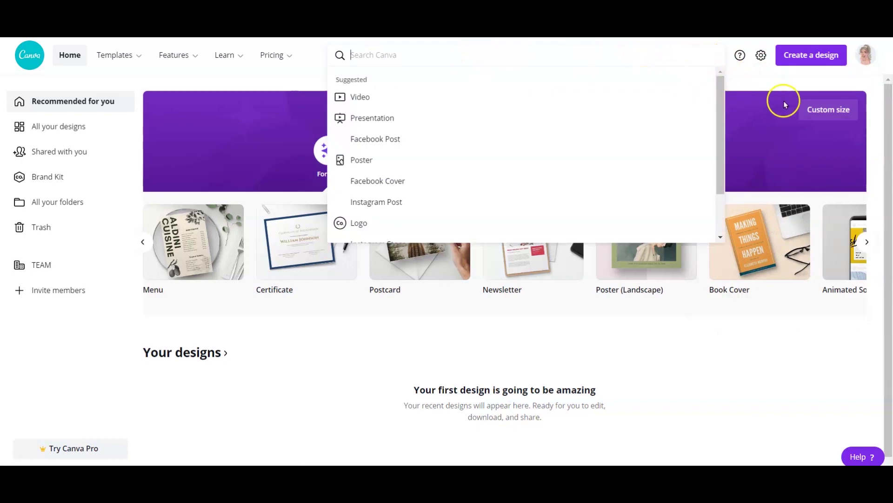
type("Fa")
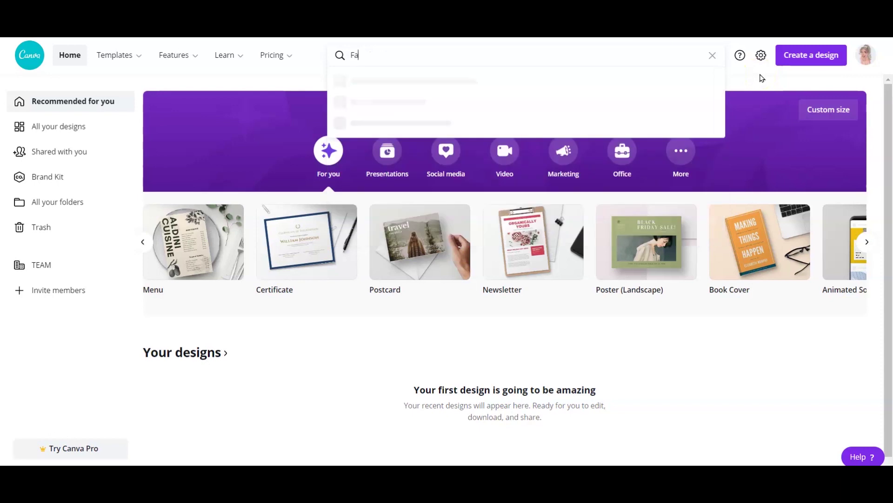
type("boo")
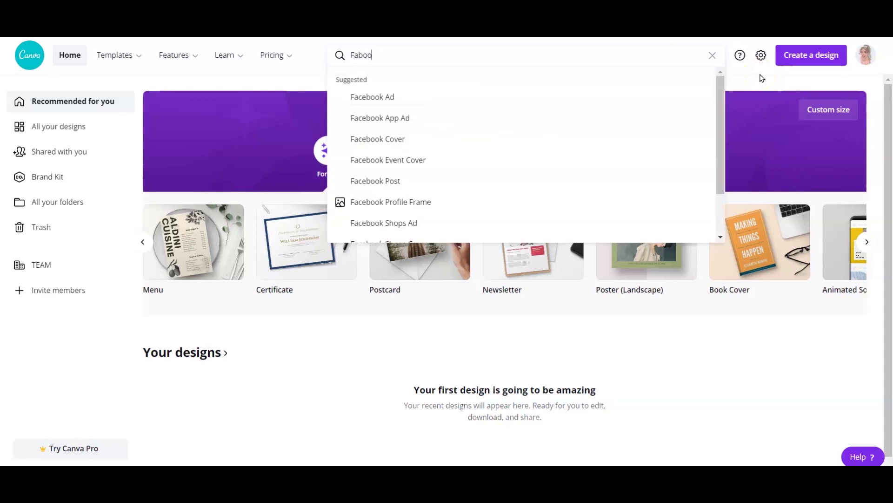
key("BackSpace")
key("BackSpace")
key("BackSpace")
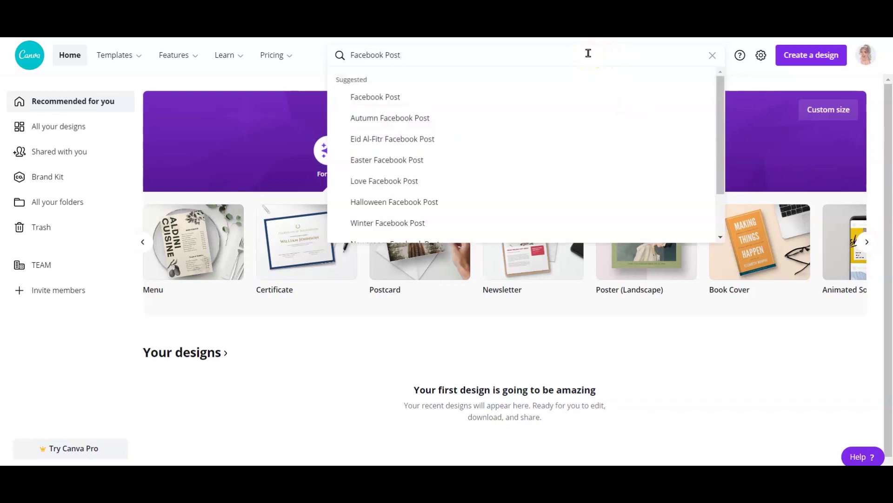
key("BackSpace")
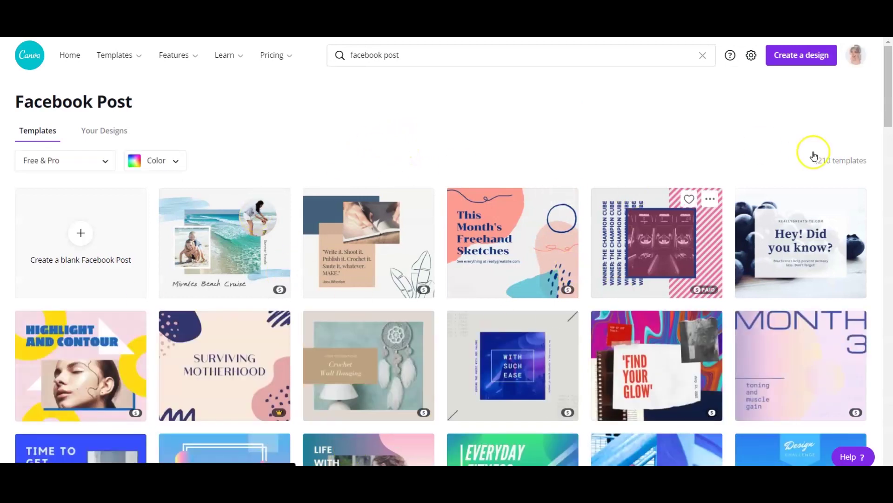
mouse_move(888, 125)
left_mouse_down()
mouse_move(888, 174)
mouse_move(889, 123)
left_mouse_up()
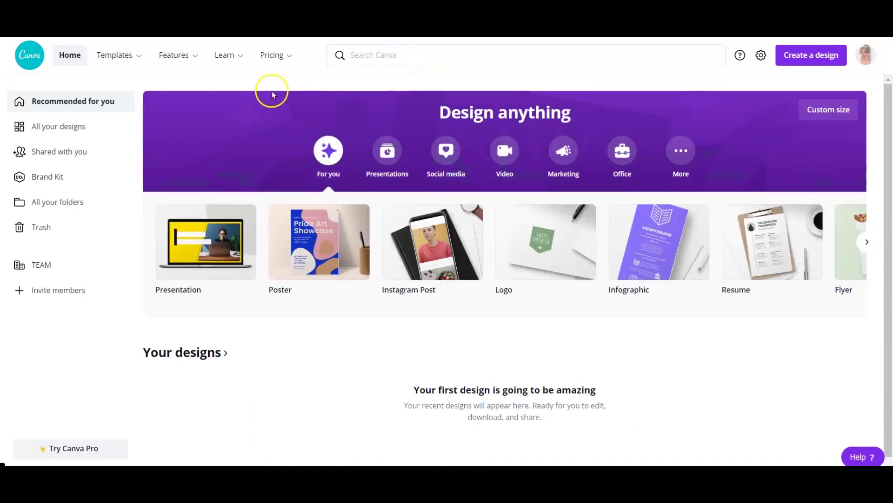
- Look over the site's overviews of features and learning resources
mouse_move(177, 57)
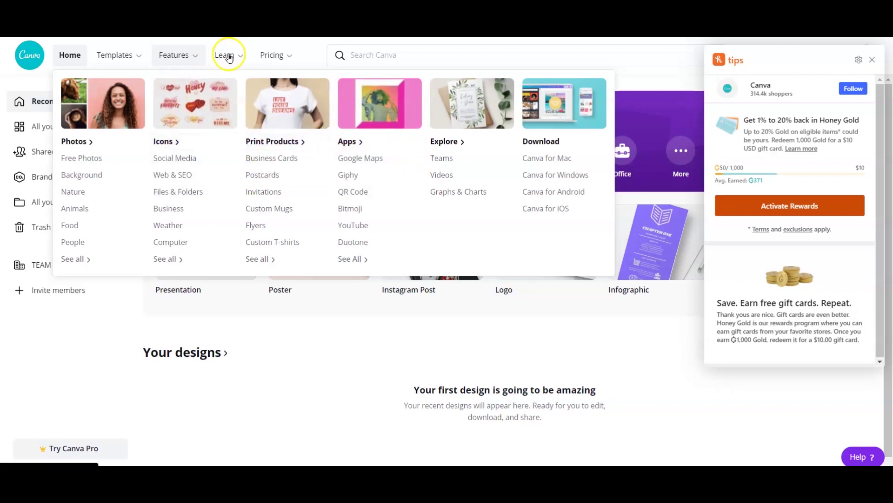
mouse_move(234, 56)
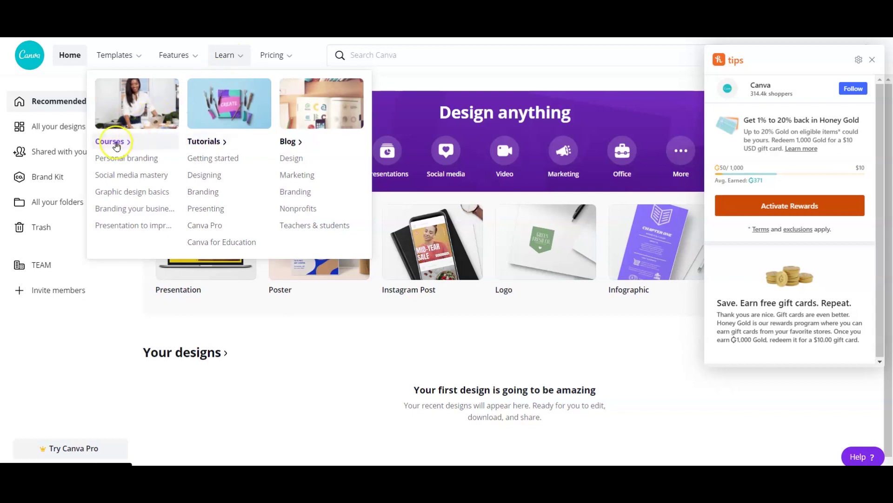
- Look over the overview of pricing plans and close the Honey tips pop-up
left_click(289, 106)
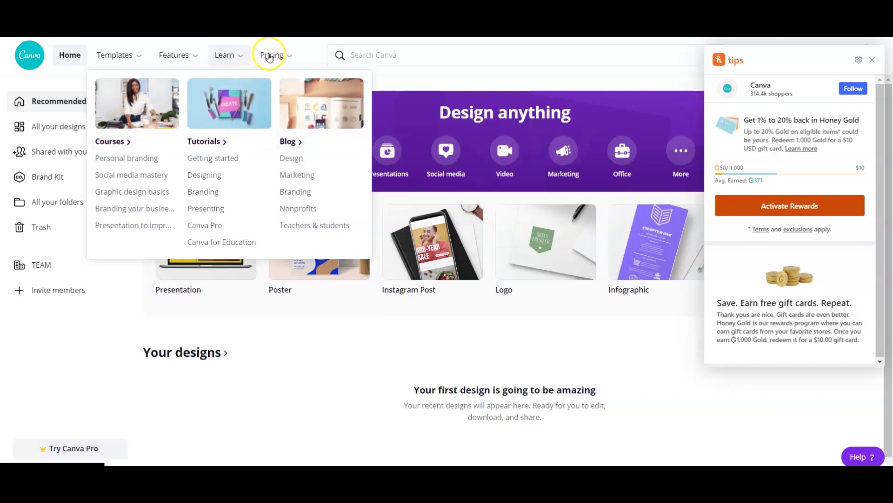
mouse_move(274, 56)
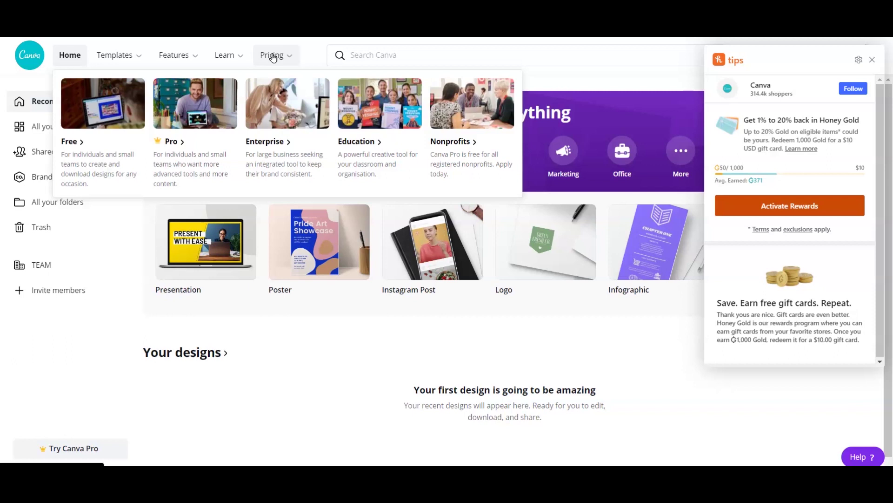
left_click(268, 64)
left_click(872, 60)
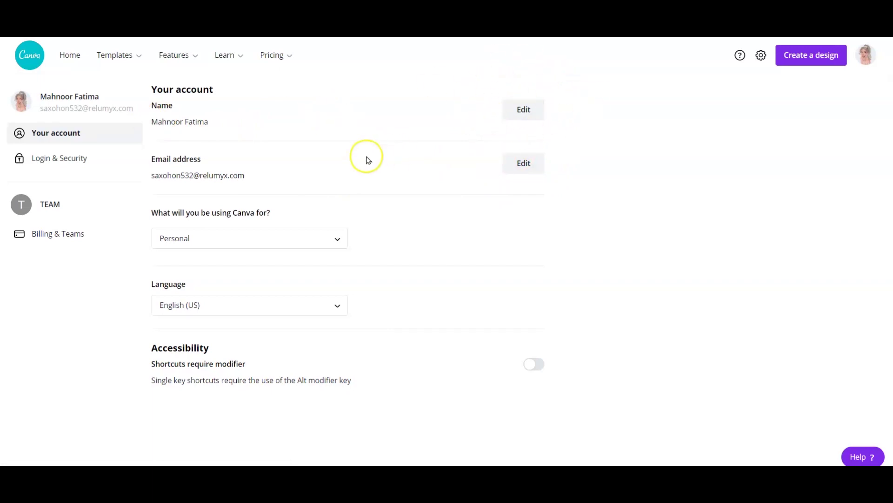
- Open the account settings and look over the available choices for what Canva will be used for, leaving the list without choosing
left_click_drag(154, 213, 234, 213)
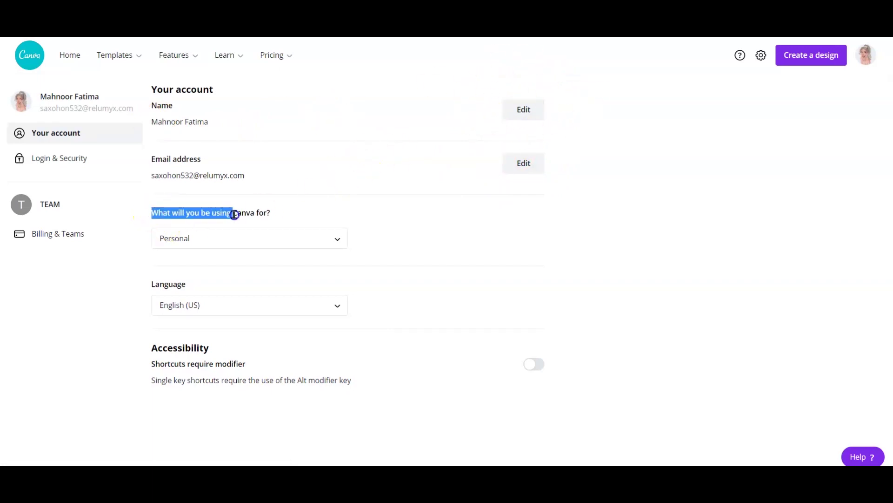
left_click(282, 209)
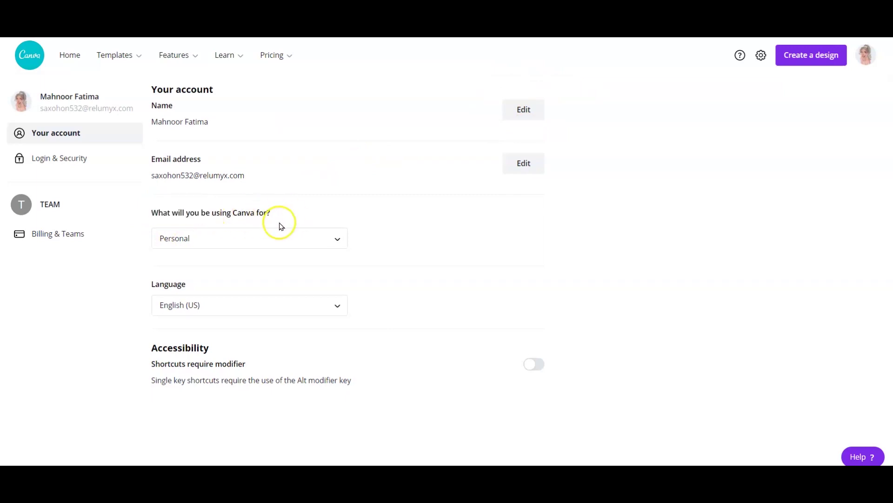
left_click(238, 238)
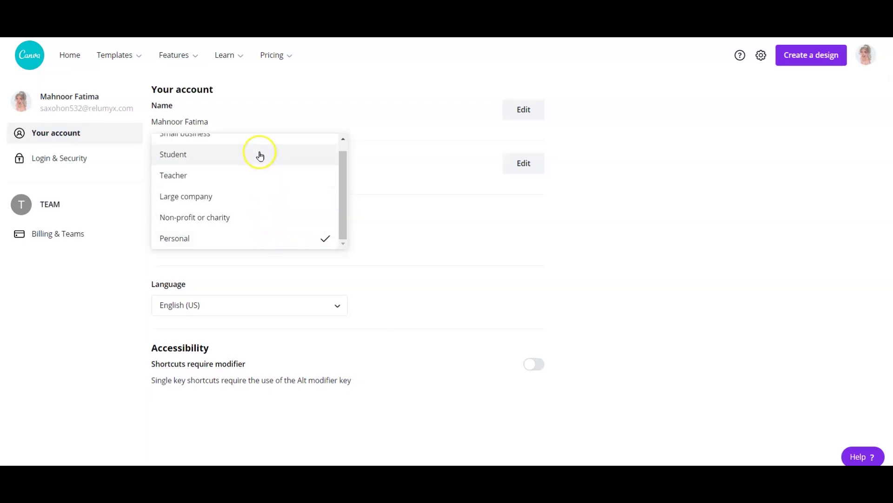
left_click(401, 263)
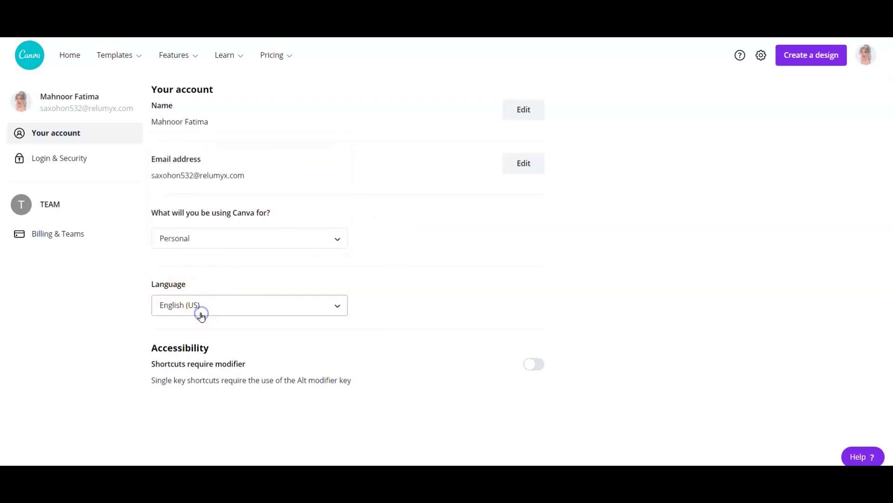
- Search the account languages for "Urd", switch the language to Urdu (Pakistan), and dismiss the translation pop-up
left_click(219, 311)
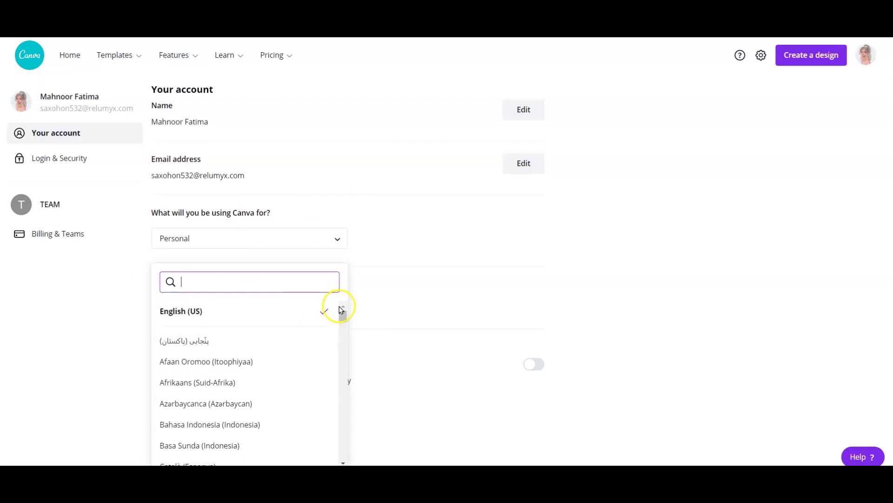
type("Urd")
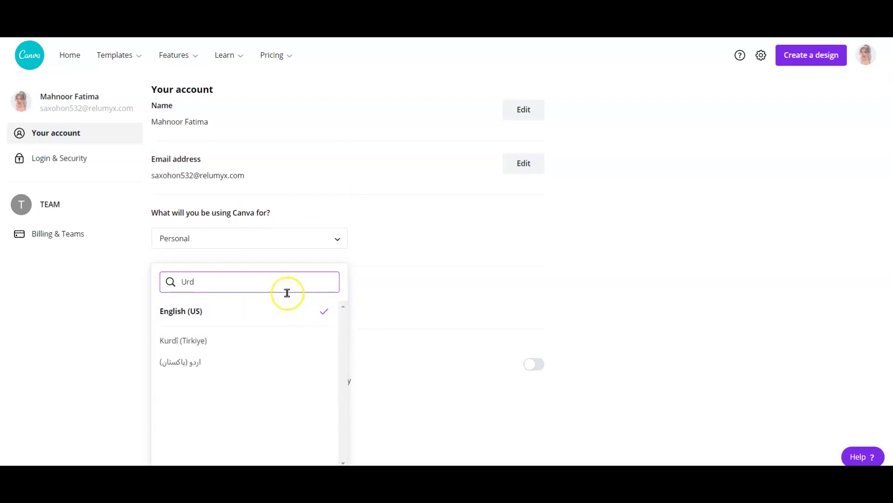
left_click(239, 364)
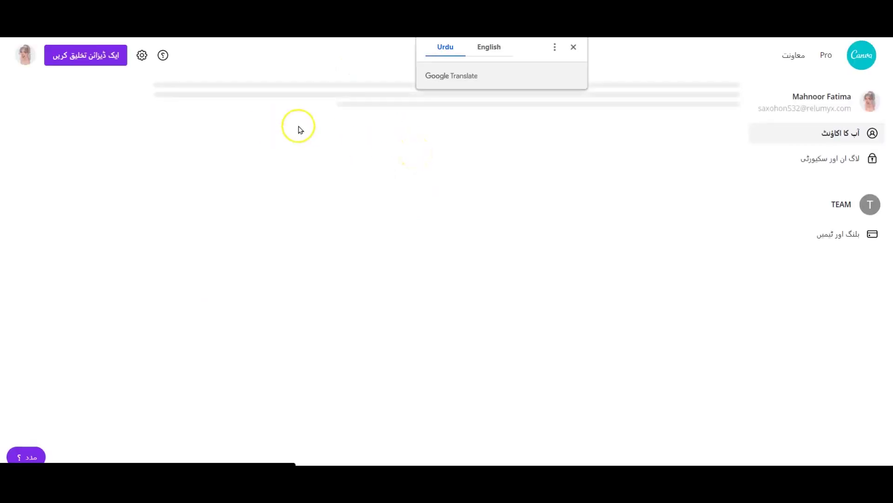
left_click(573, 48)
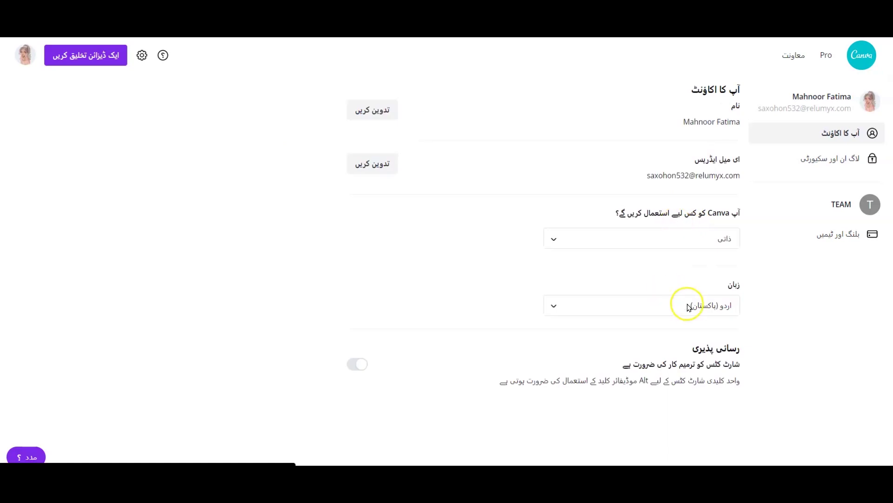
- Search the account languages for English and set the language to English (Australia)
left_click(552, 308)
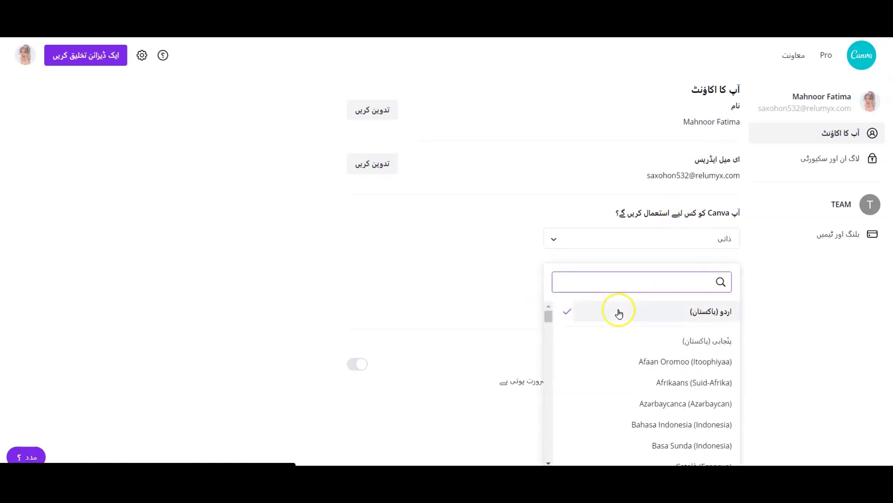
type("English")
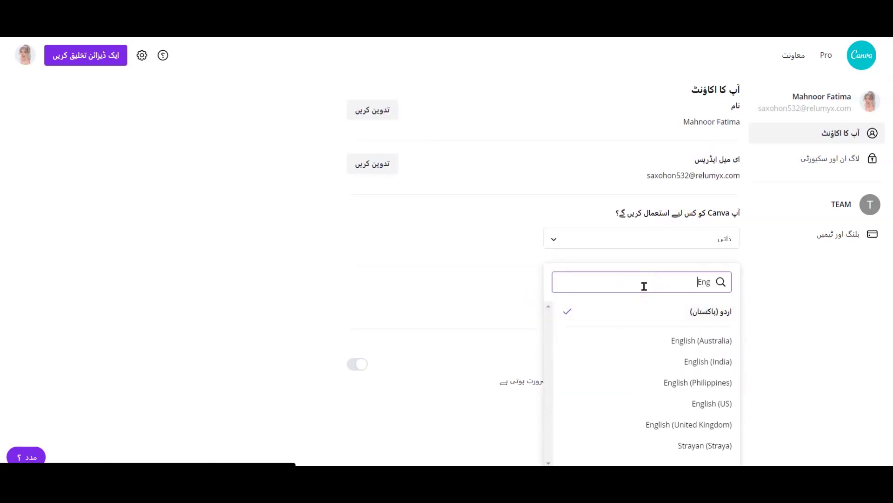
left_click(696, 342)
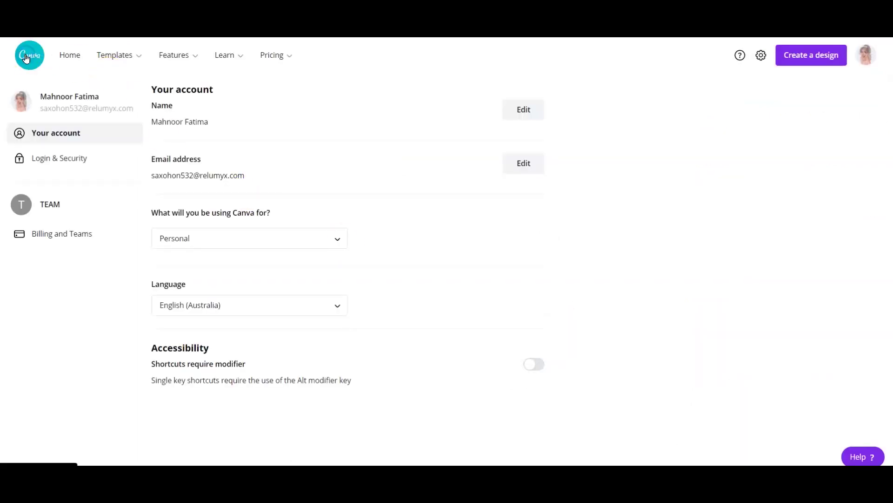